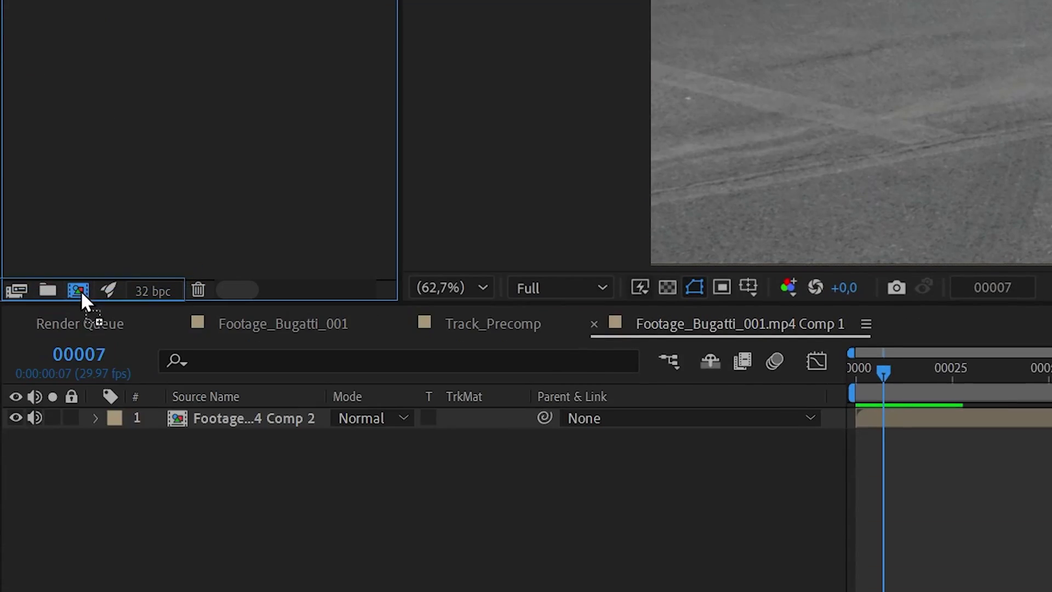
Step: Create a composition from the footage and precompose the masked layer with default settings
click(78, 291)
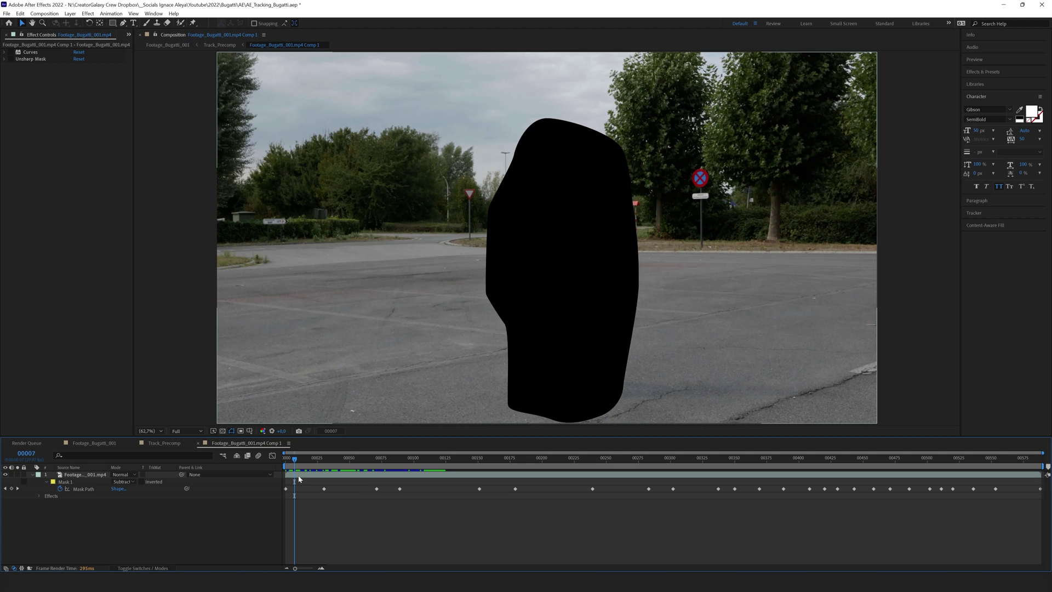
right_click(301, 473)
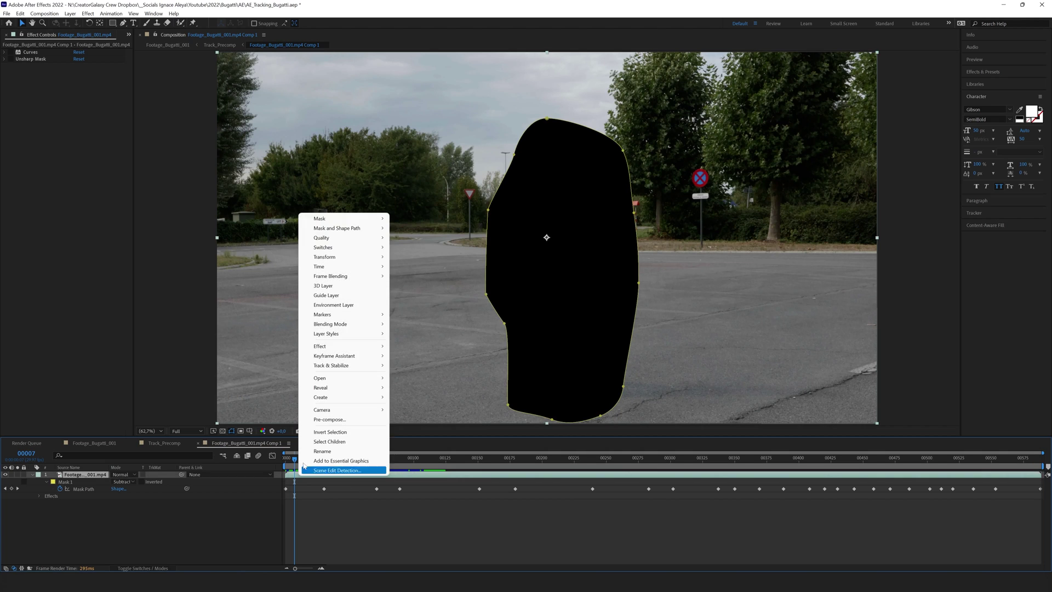
click(326, 420)
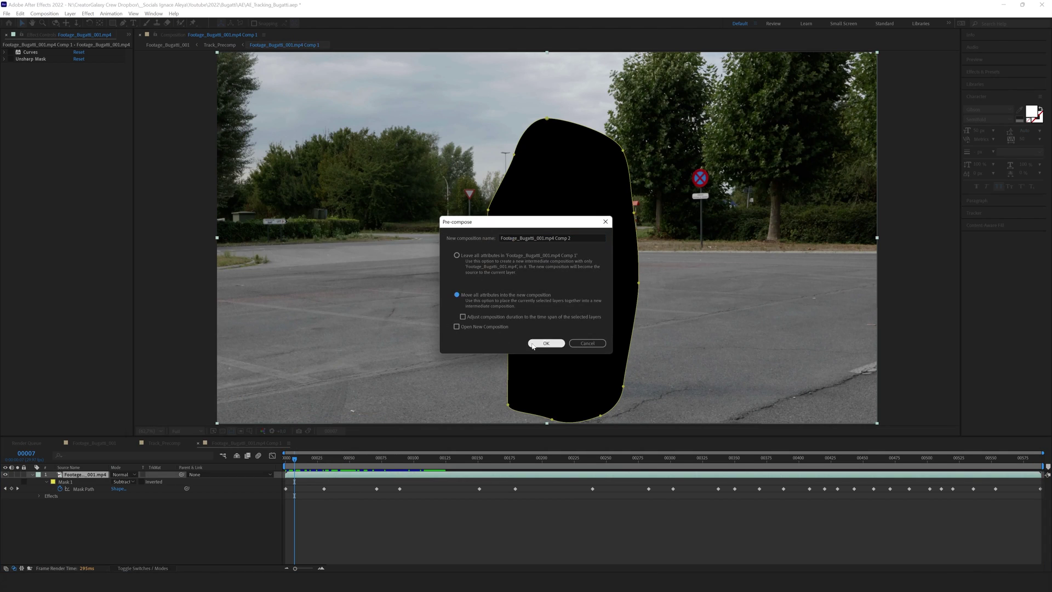
click(532, 344)
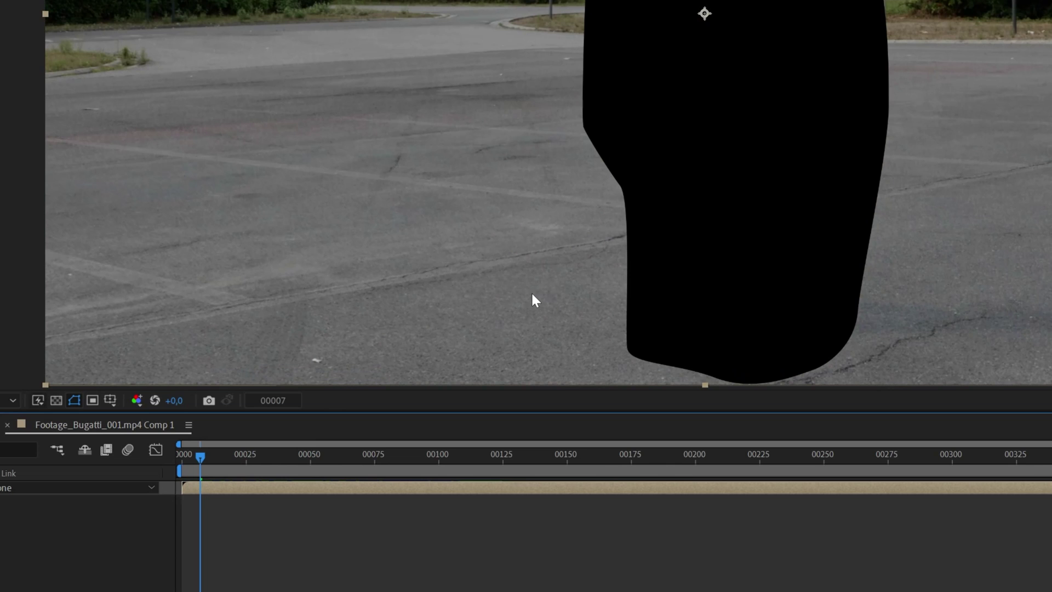
Step: Apply the 3D Camera Tracker effect found by searching '3d' in the effects search
key(ctrl+space)
text(3d)
key(Return)
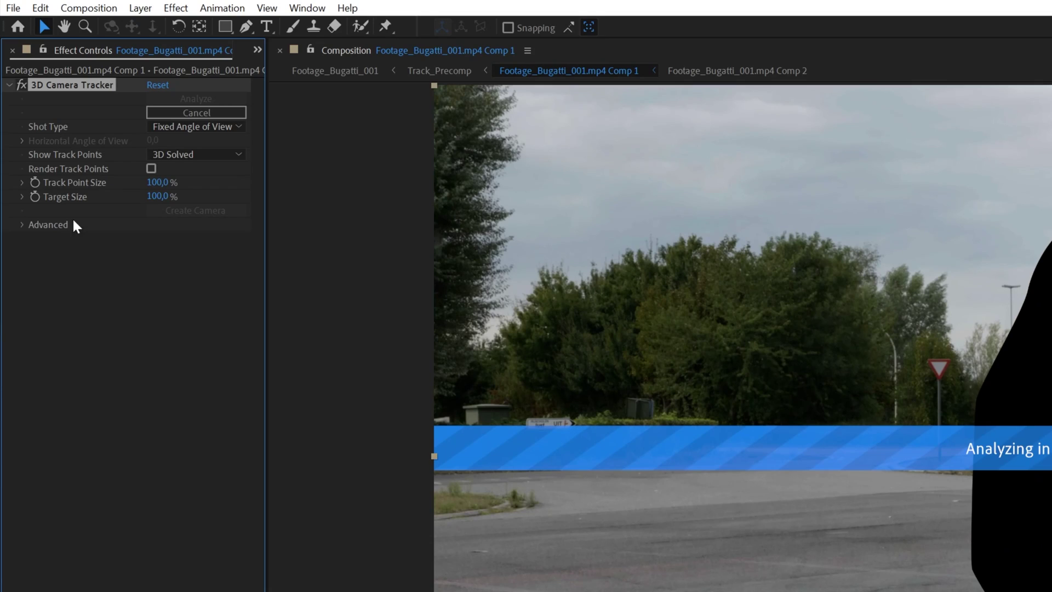
Step: Enable Detailed Analysis under Advanced and create a solid and camera from the track points
click(22, 225)
click(152, 281)
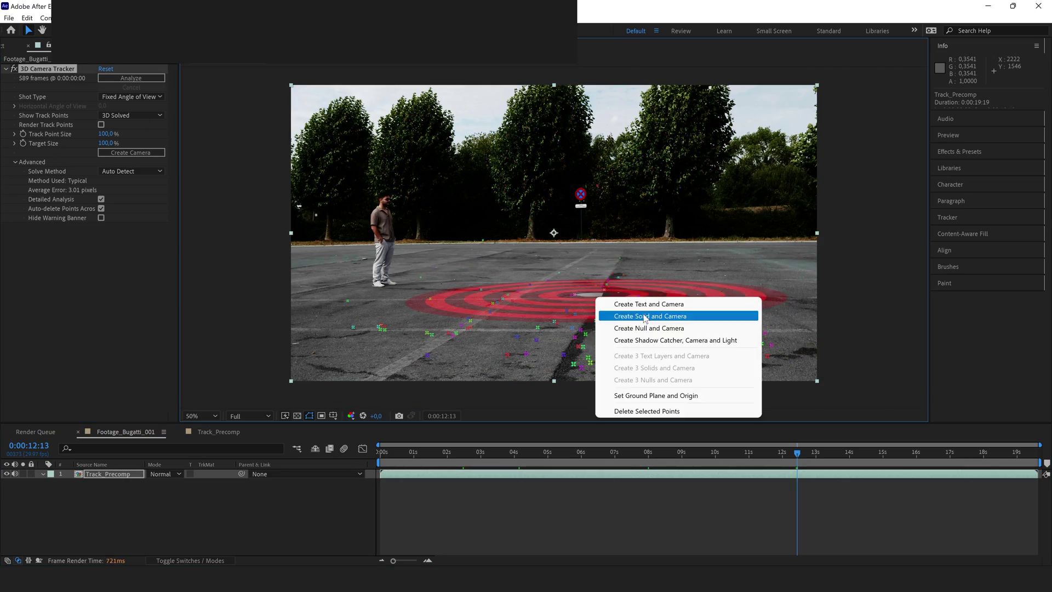
click(645, 316)
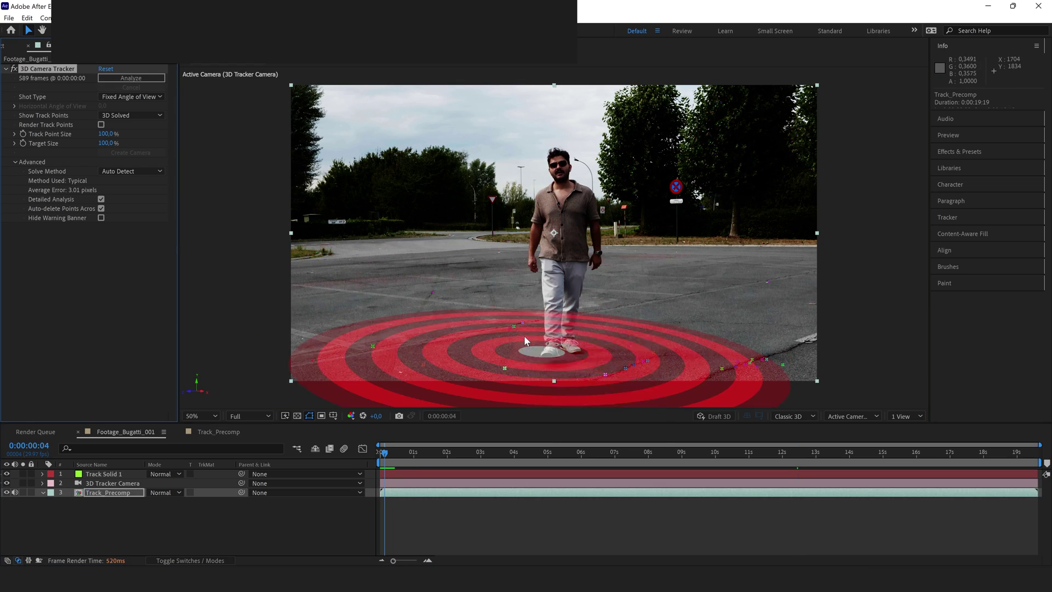
Step: Preview the footage to check that Track Solid 1 follows the ground track
key(space)
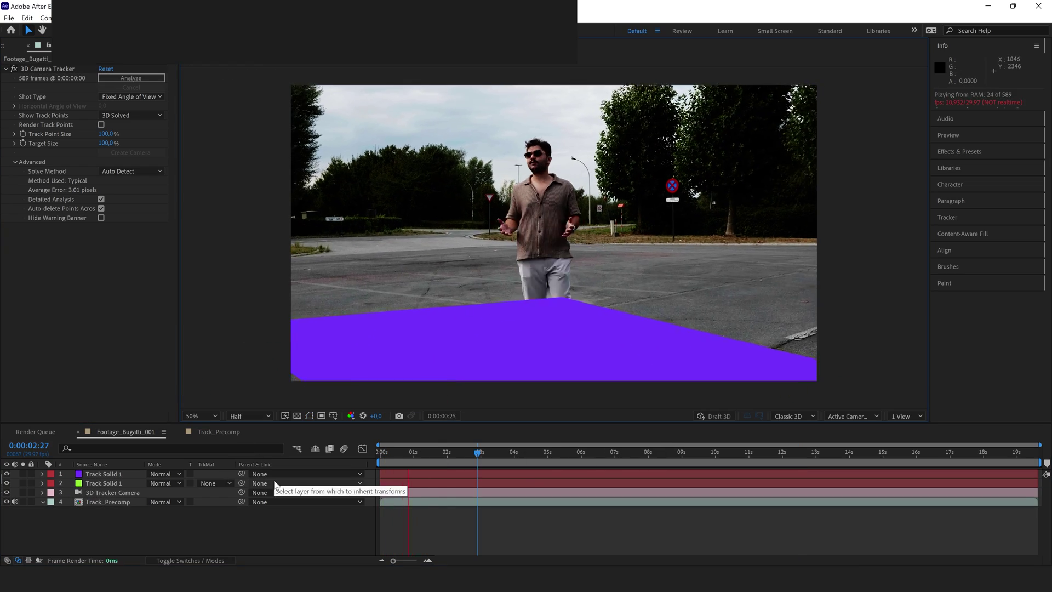
click(95, 476)
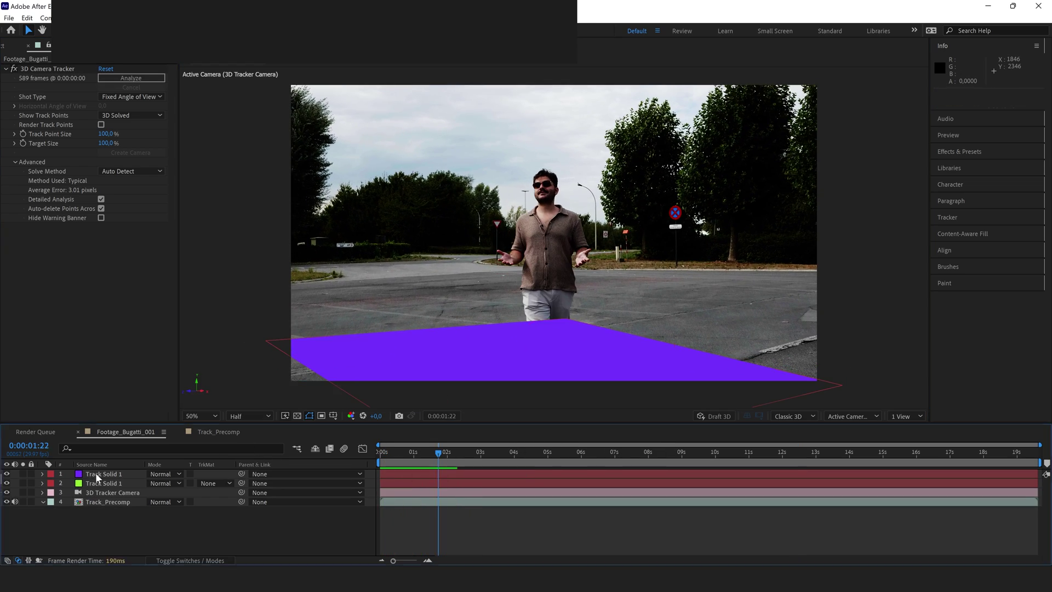
click(649, 537)
key(space)
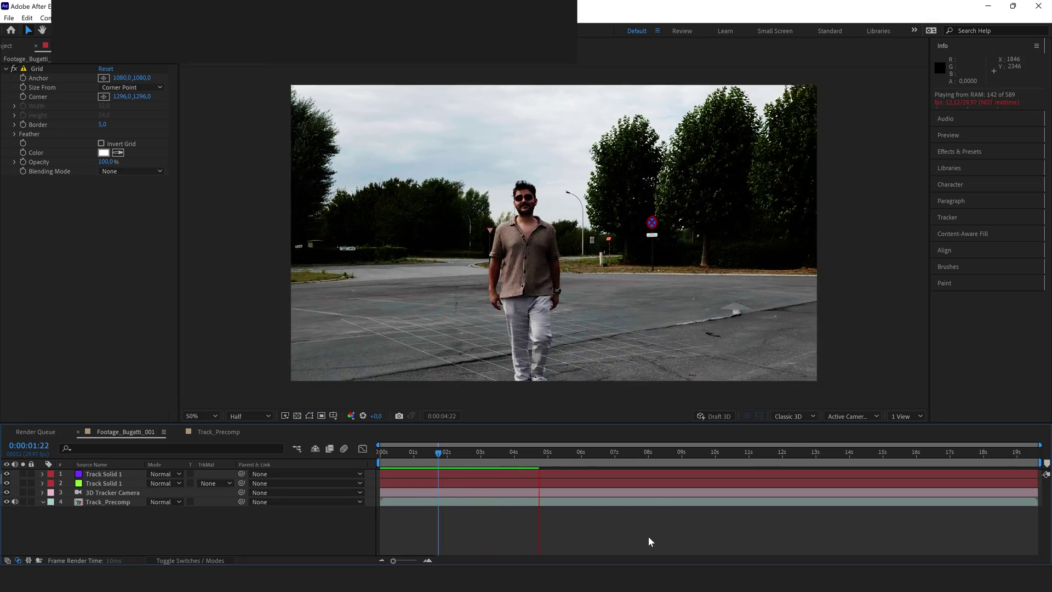
key(space)
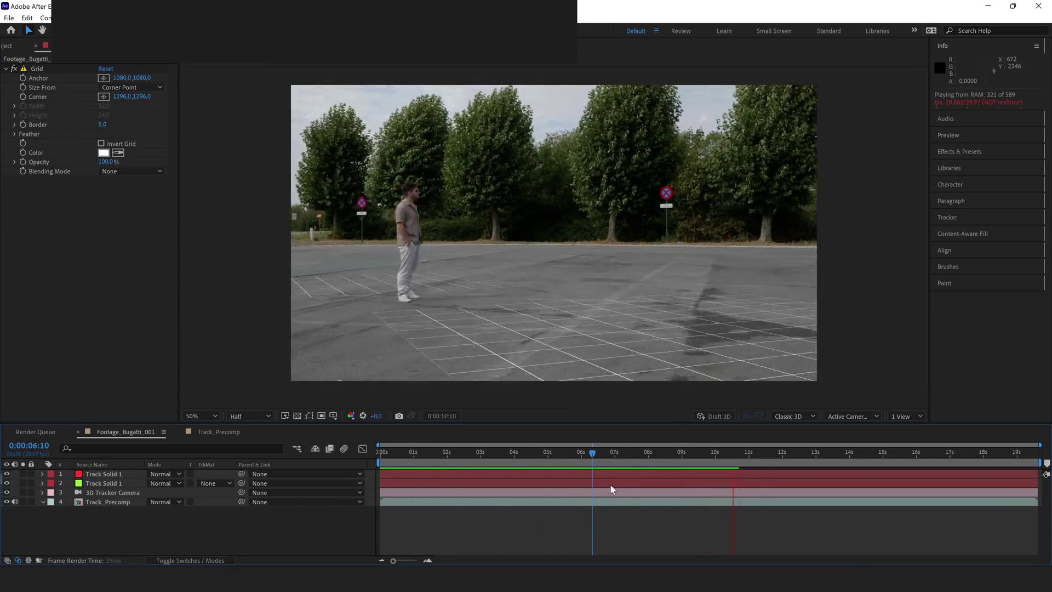
key(space)
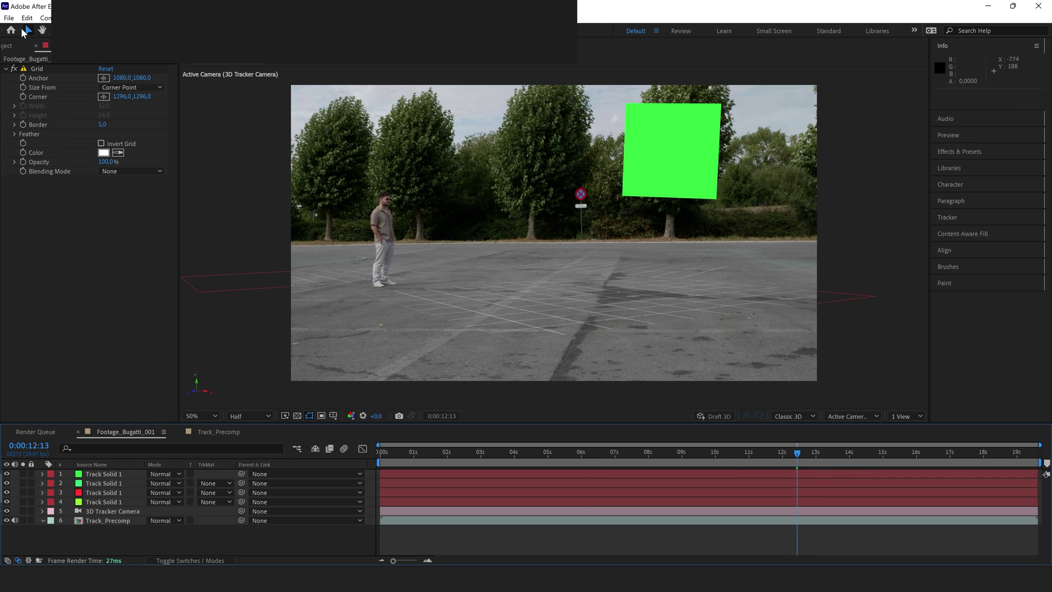
Step: Export the composition with File > Export > Maxon Cinema 4D Exporter
click(9, 18)
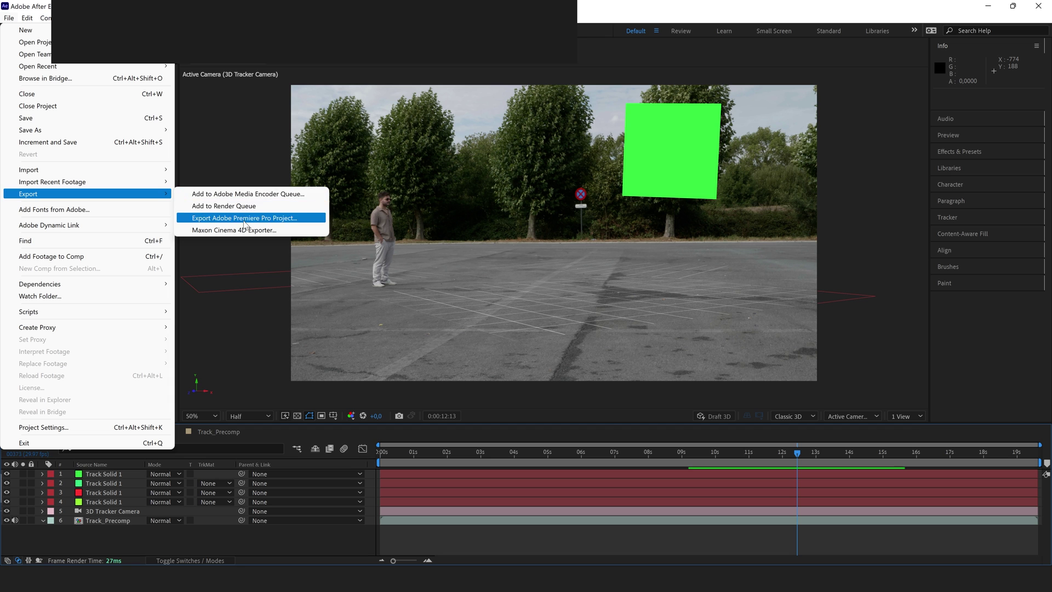
click(245, 230)
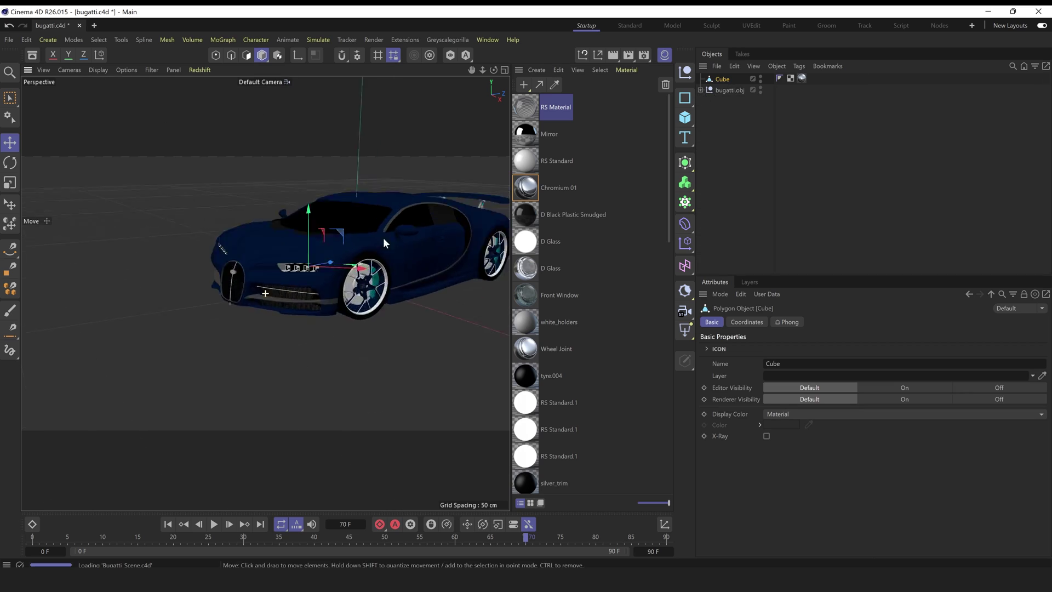
Step: Select a tracked plane and view the Bugatti from a close side angle
scroll(384, 242, down, 10)
click(286, 172)
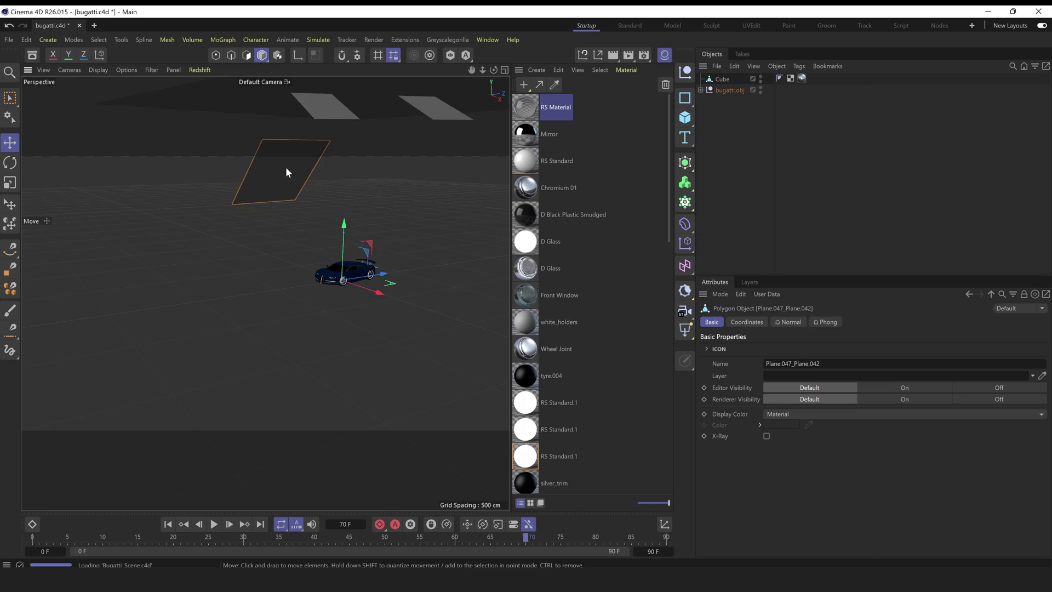
alt+drag(422, 281, 424, 260)
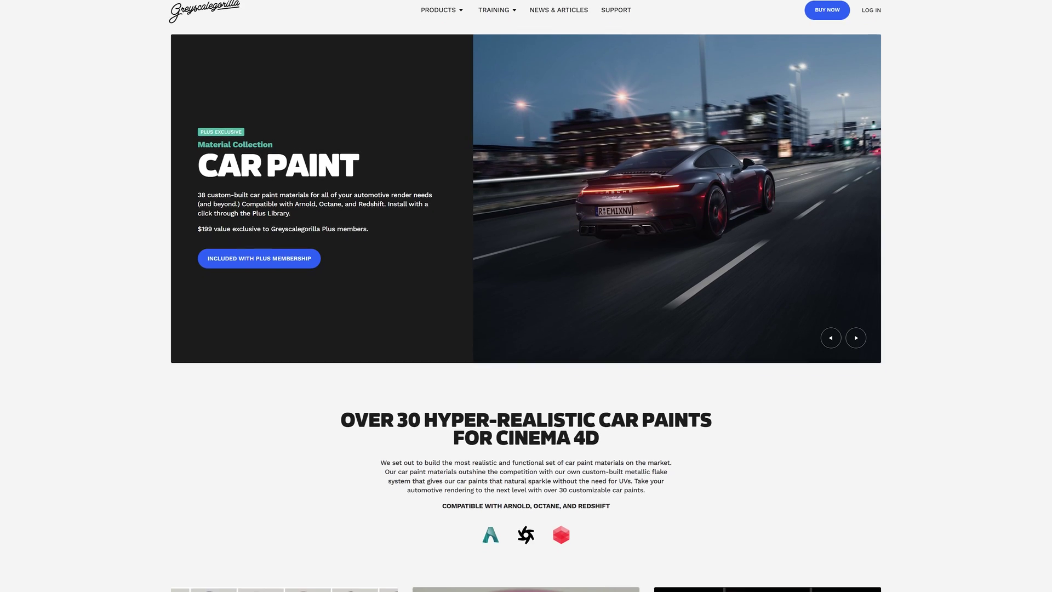
scroll(526, 296, down, 2)
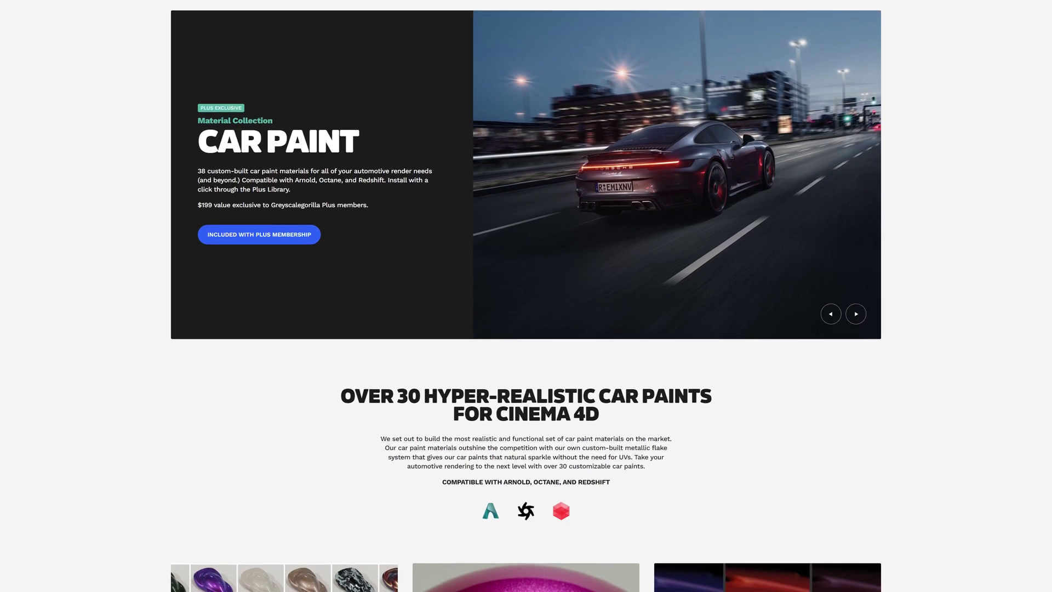
scroll(526, 296, down, 1)
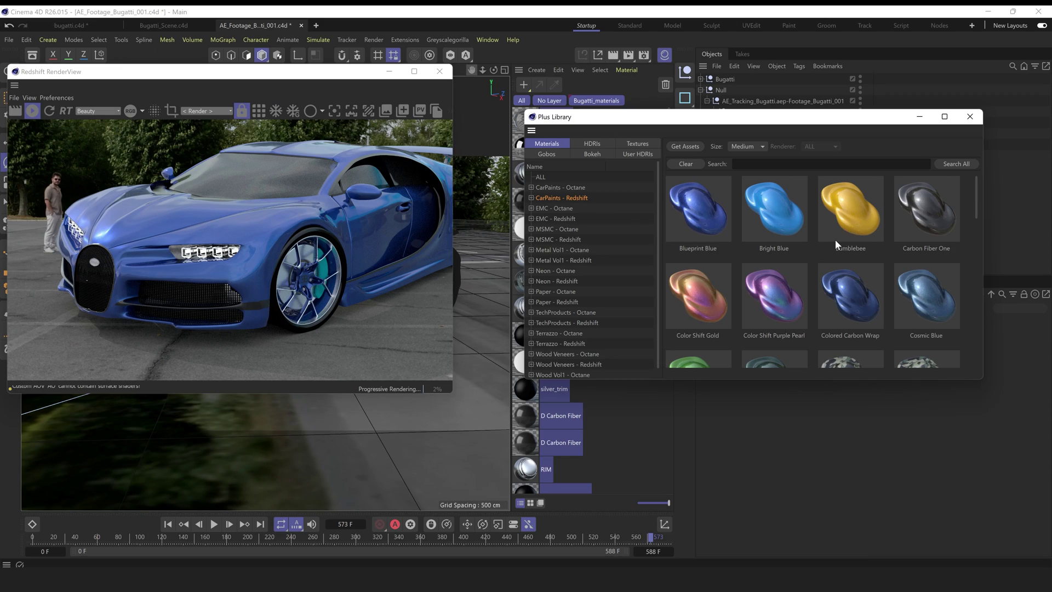
scroll(834, 239, down, 3)
scroll(833, 236, up, 3)
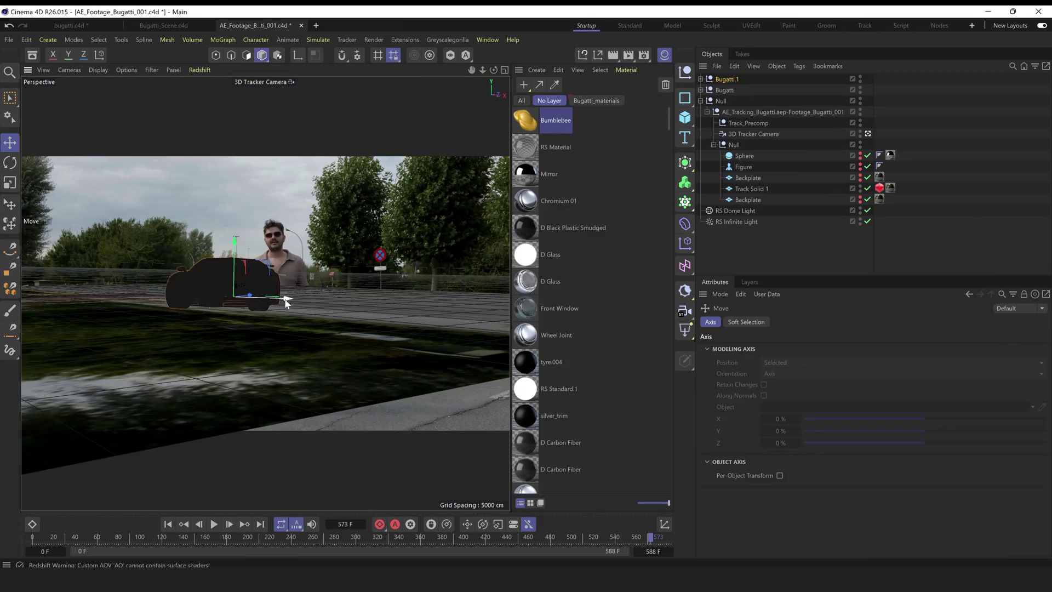
Step: Duplicate the Bugatti sideways, check the layout from a low angle, and select bugatti.obj.9
ctrl+drag(392, 289, 491, 291)
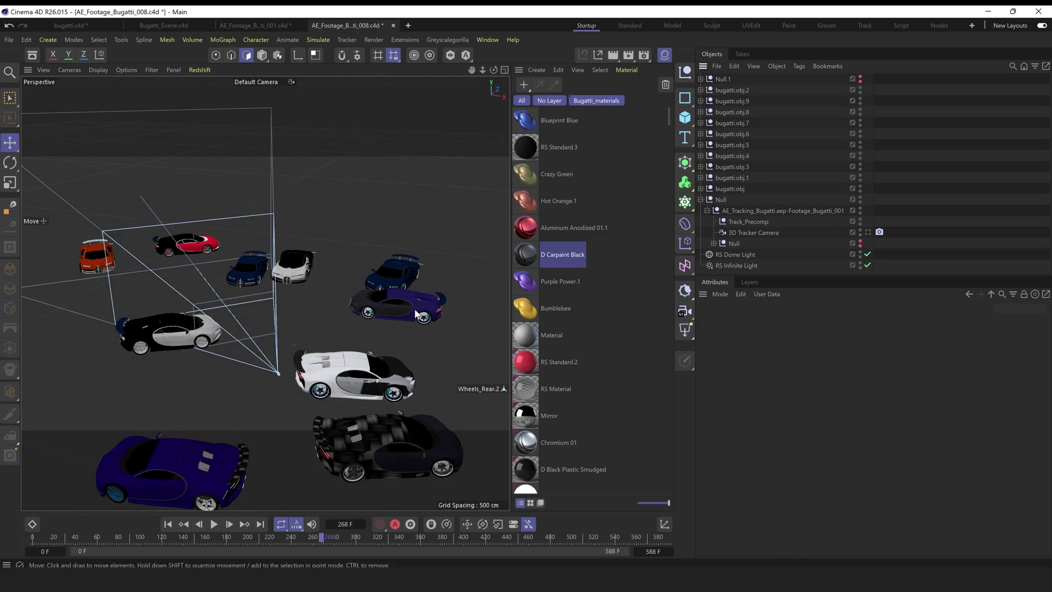
alt+drag(415, 314, 272, 187)
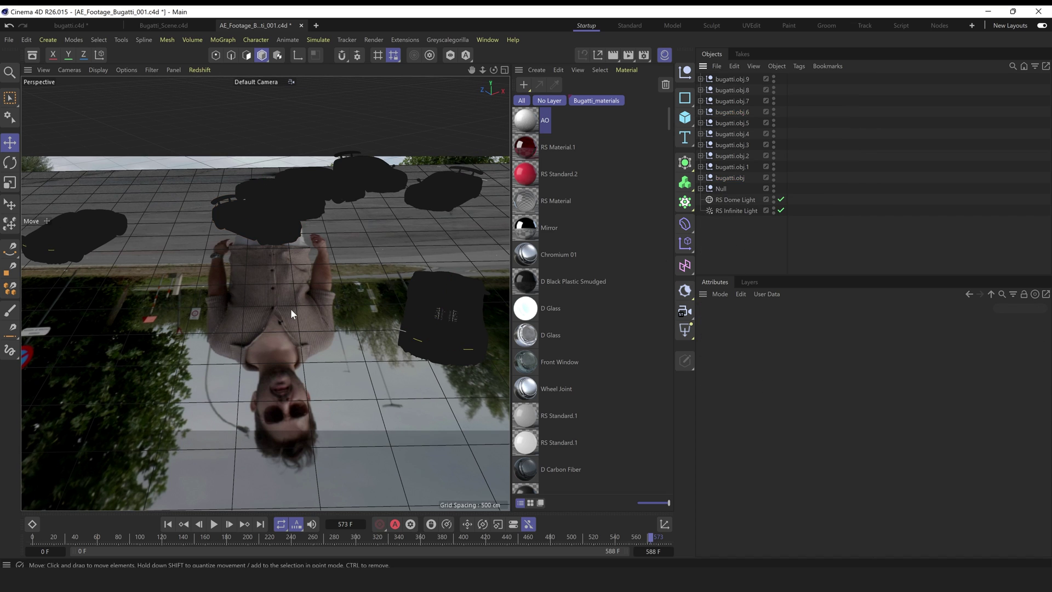
alt+drag(339, 290, 720, 230)
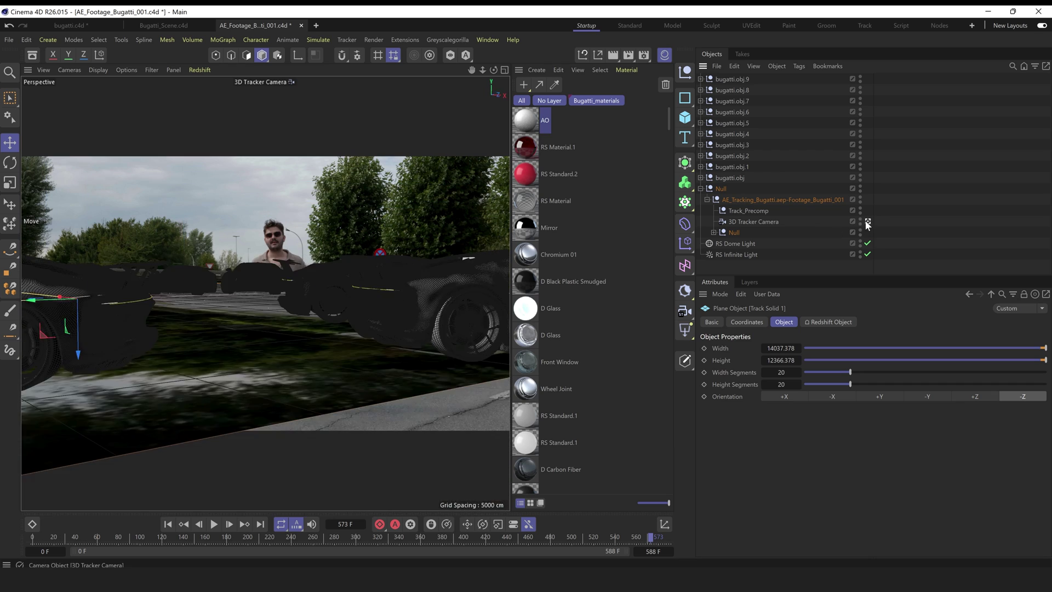
click(728, 79)
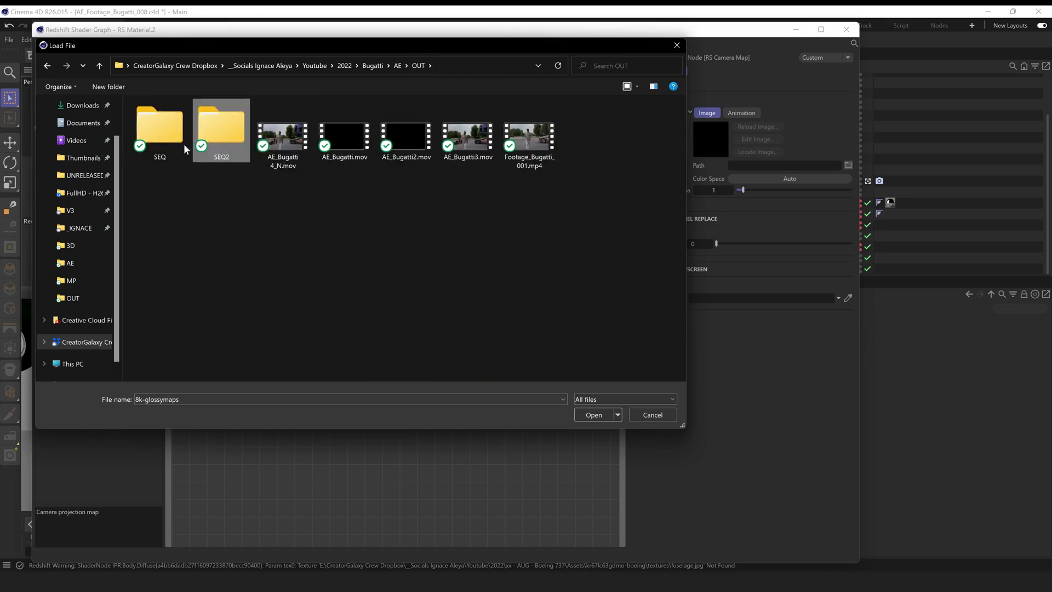
Step: Load the footage frame into an RS Camera Map feeding Diffuse Color, and apply RS Material.2 to Track Solid 1
double_click(181, 144)
click(158, 128)
click(593, 415)
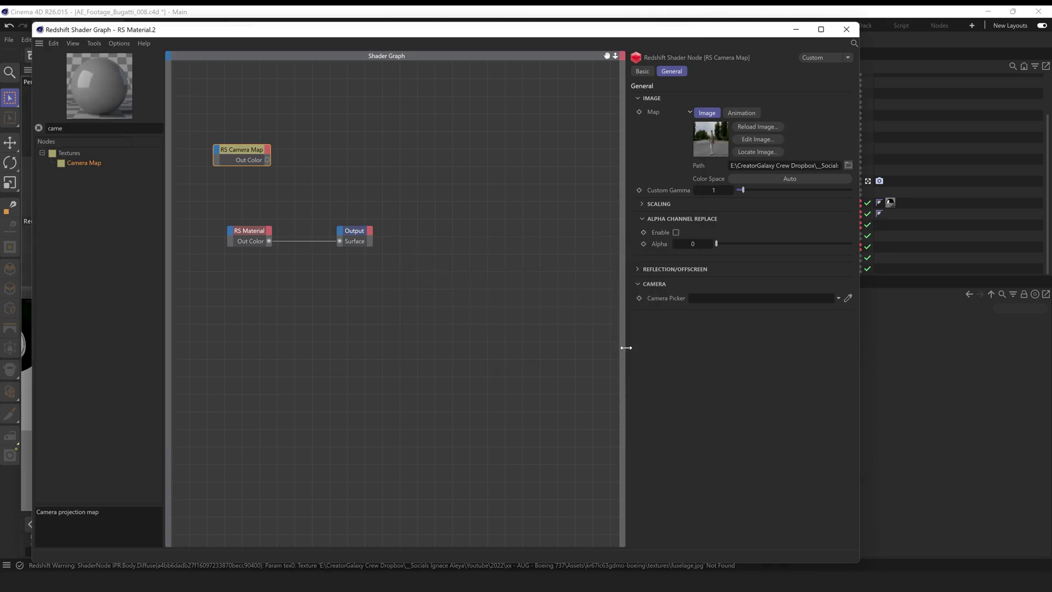
drag(231, 228, 232, 232)
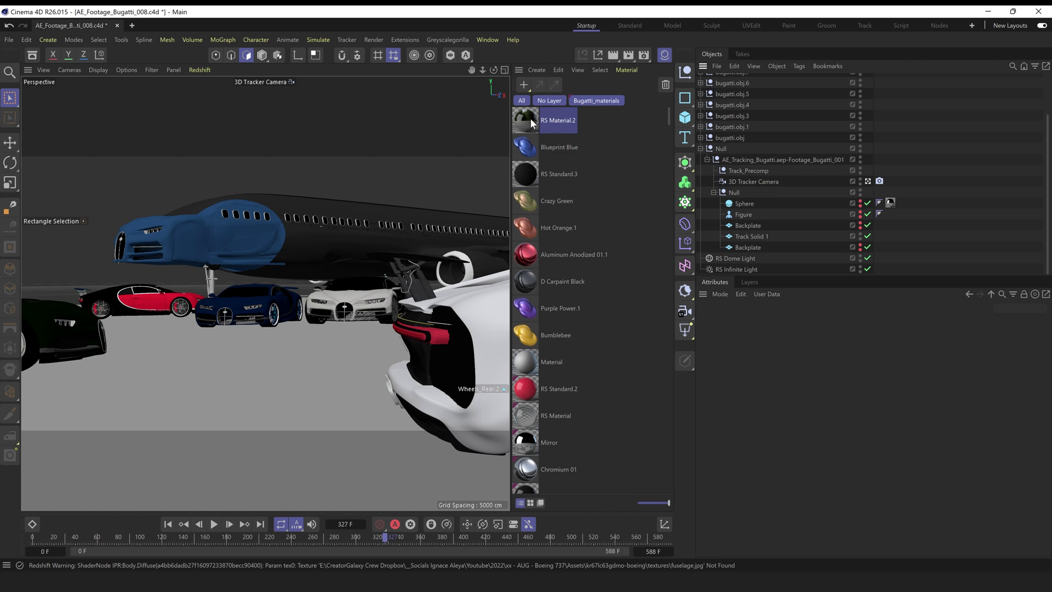
drag(530, 118, 747, 233)
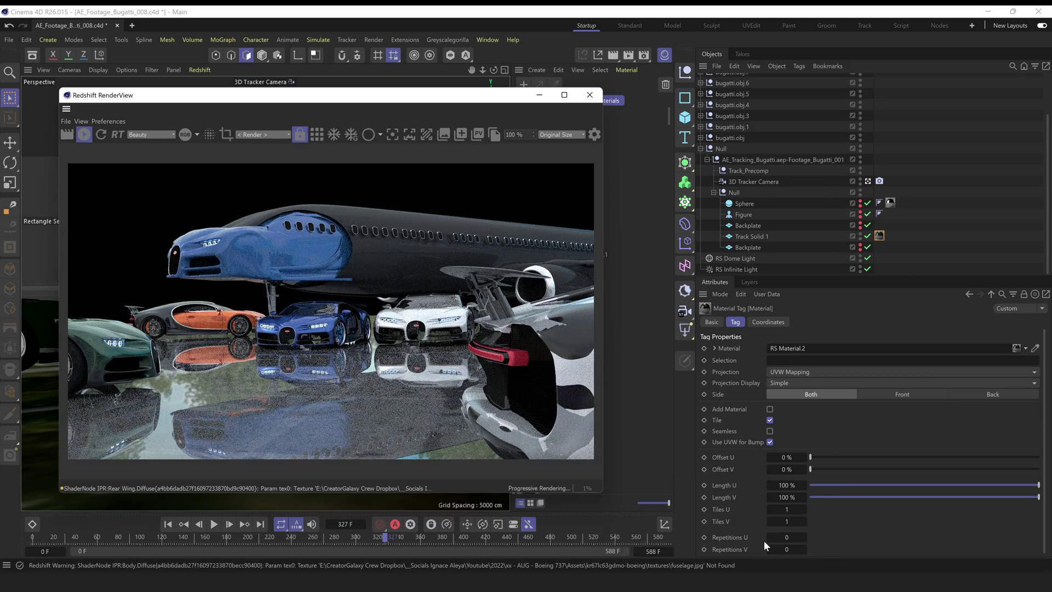
Step: Add a Redshift Object tag to Track Solid 1 with matte enabled, then delete it
right_click(759, 232)
mouse_move(802, 151)
click(950, 185)
click(812, 322)
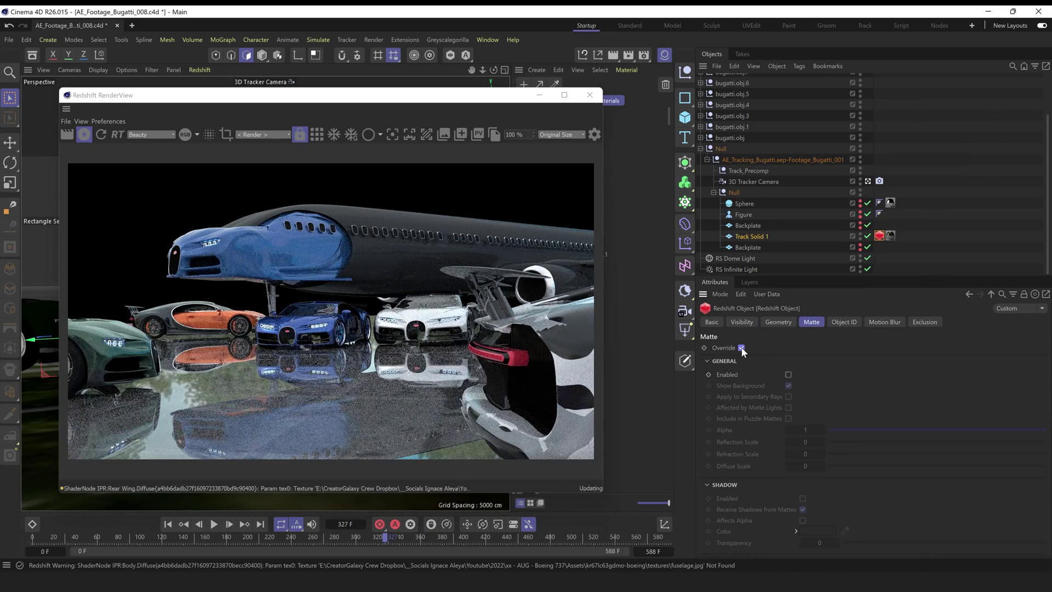
click(788, 374)
click(803, 498)
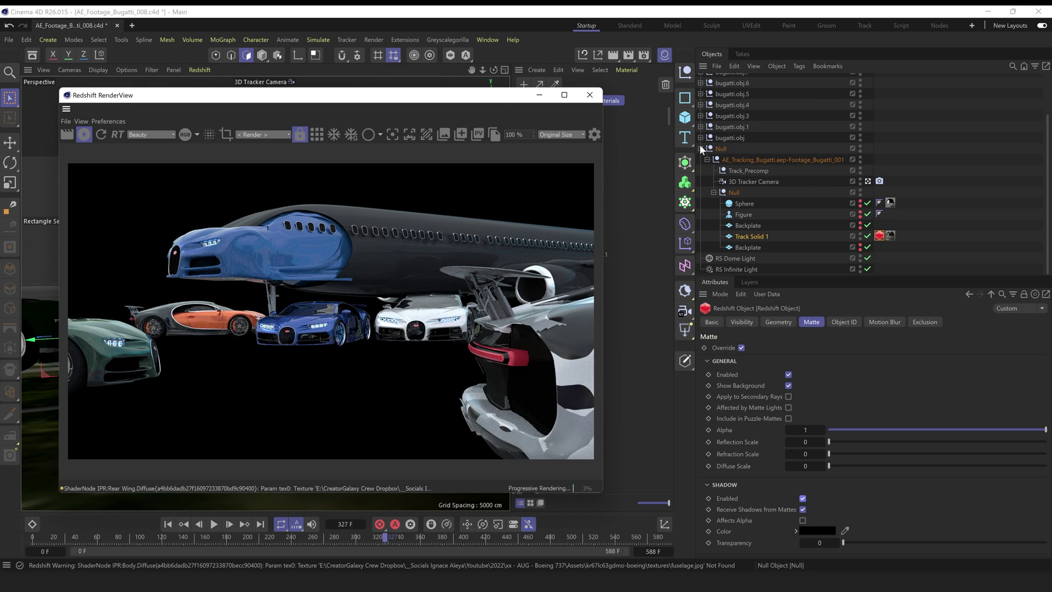
key(Delete)
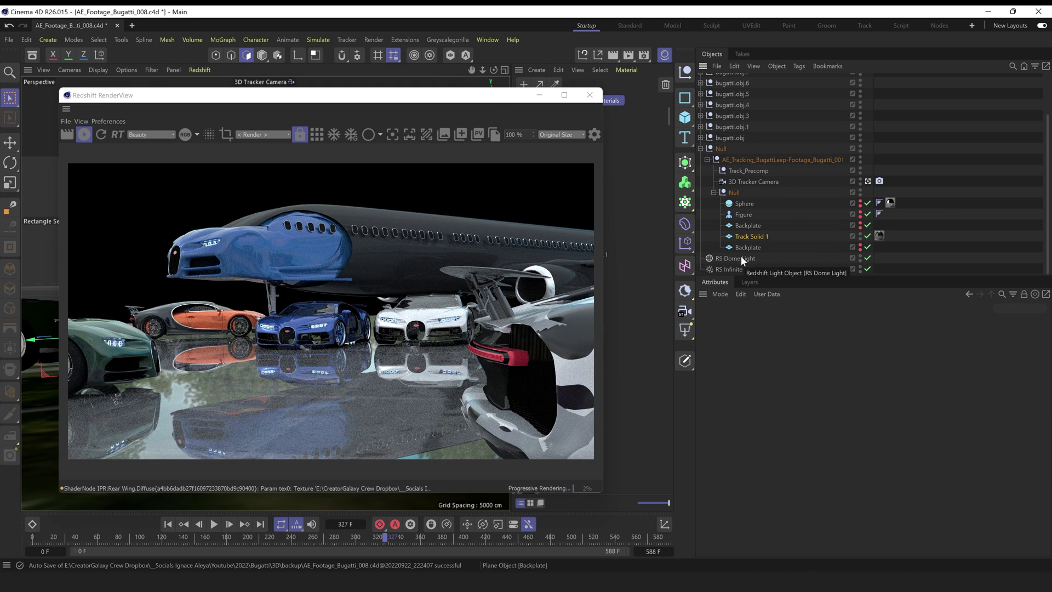
Step: Make the RS Dome Light's background visible in the render
click(736, 258)
click(784, 517)
drag(466, 98, 340, 105)
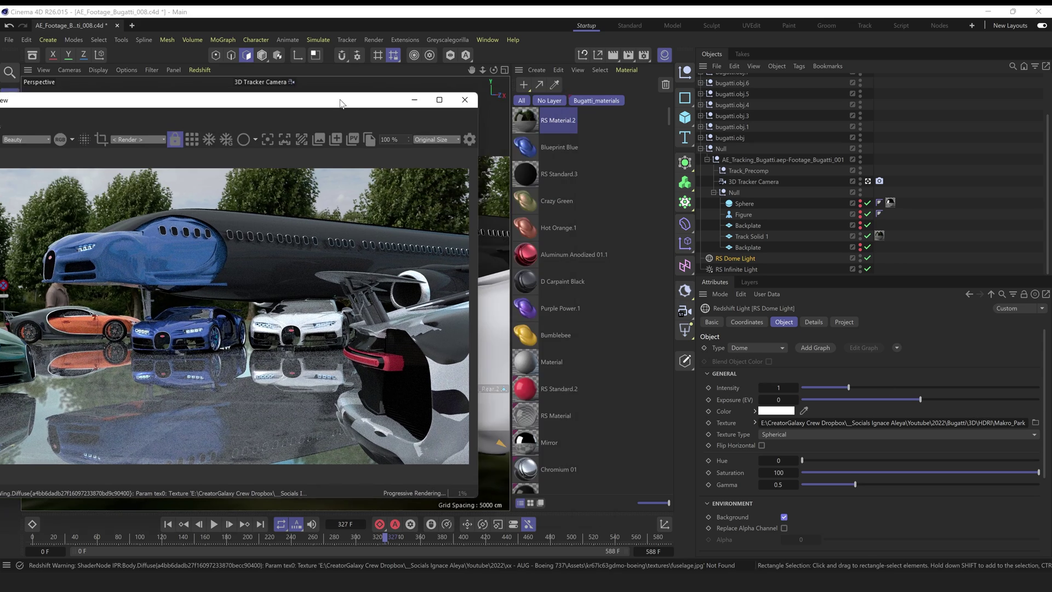
Step: Adjust the reflection colour of RS Material.2 in its shader graph
double_click(558, 120)
click(281, 234)
click(703, 209)
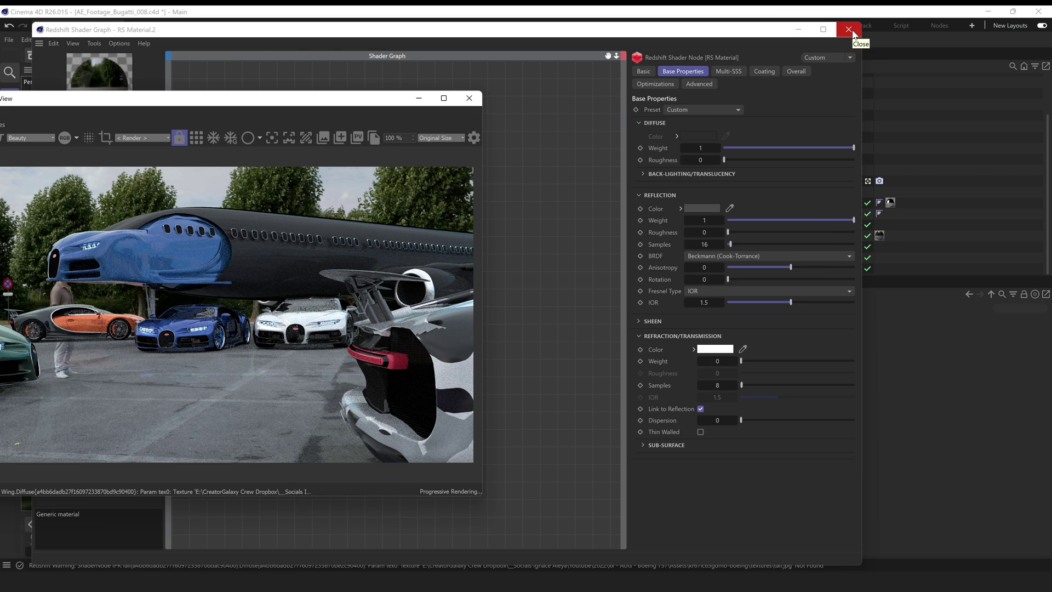
click(849, 30)
Step: Re-add a Redshift Object tag to Track Solid 1 and enable matte shadows
right_click(747, 237)
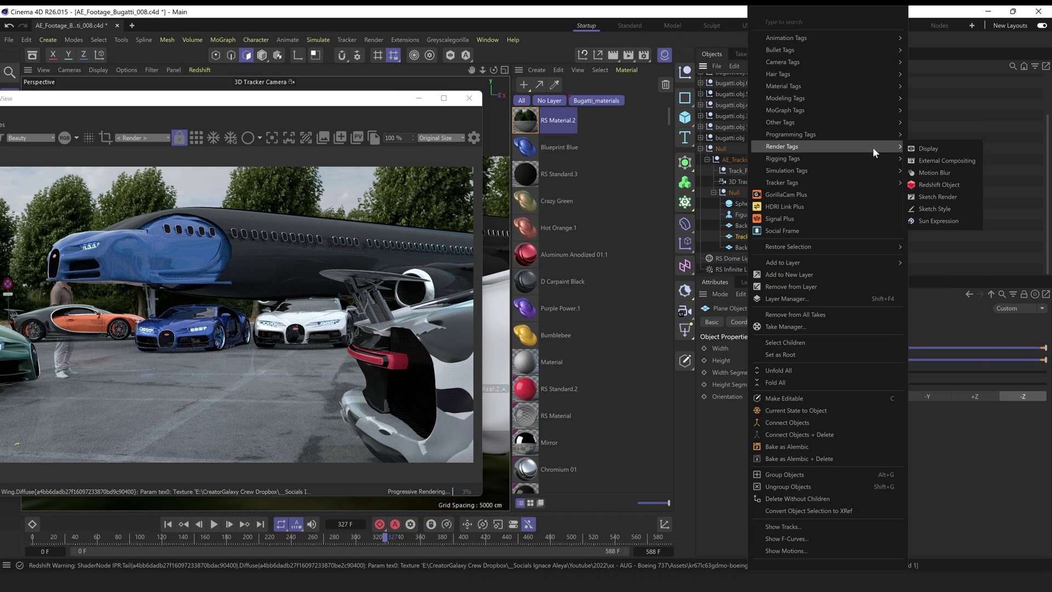
click(932, 159)
click(803, 499)
Step: Check the grey render pass, then return the render view to the Beauty pass
click(30, 138)
click(24, 192)
click(49, 135)
click(28, 160)
drag(92, 104, 236, 74)
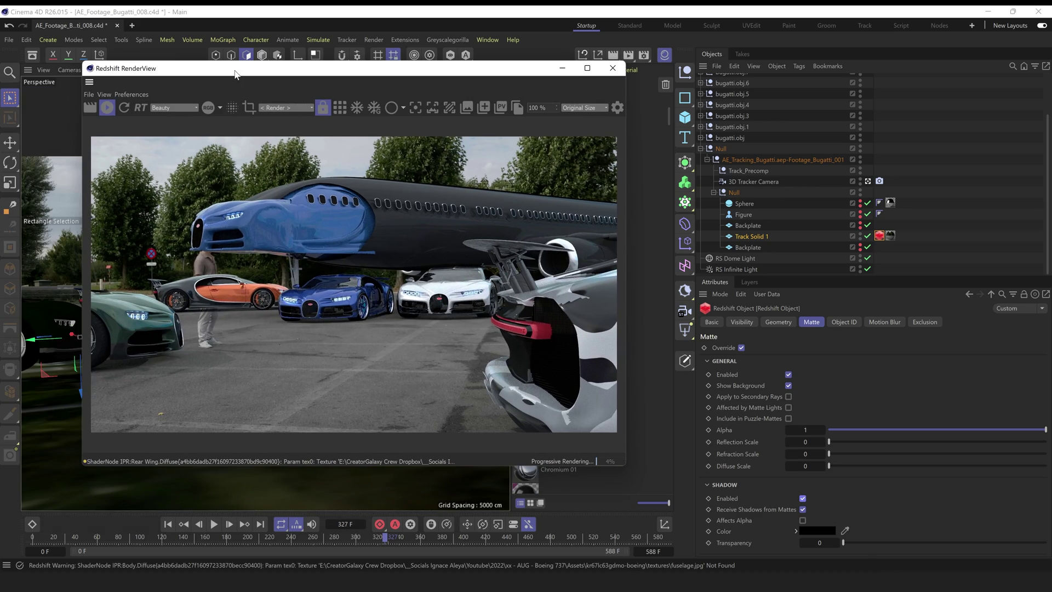